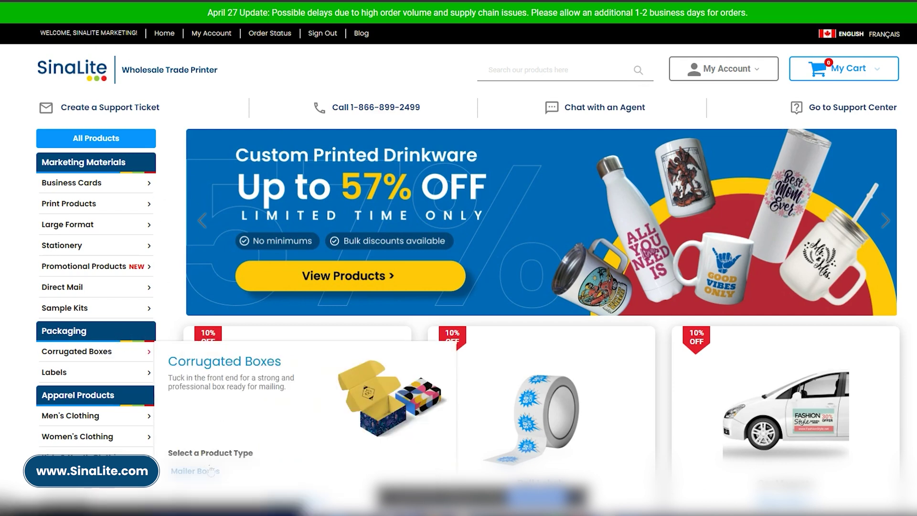
# Open the Mailer Boxes page from Packaging > Corrugated Boxes
pyautogui.click(195, 471)
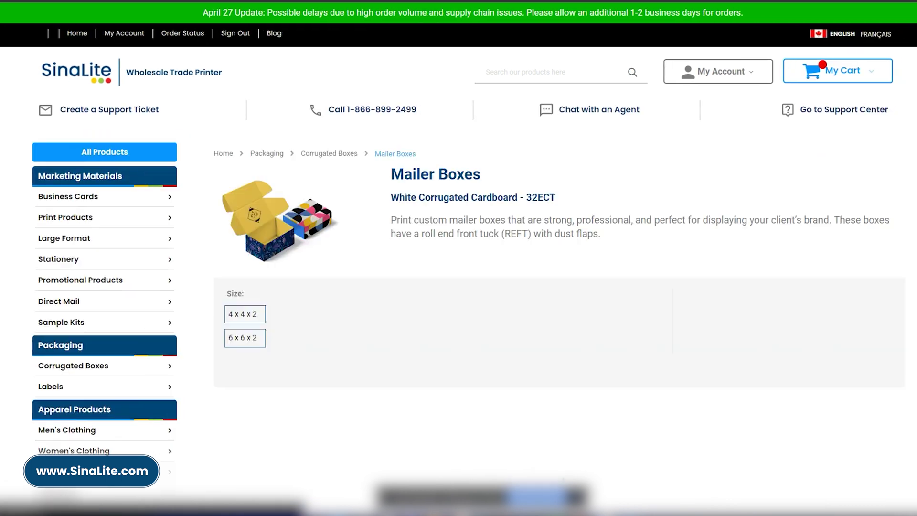
pyautogui.scroll(-2, 627, 414)
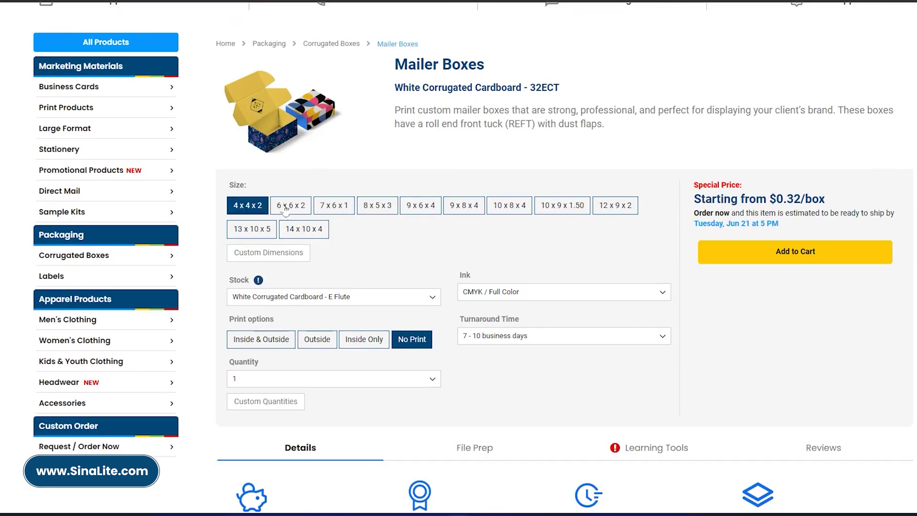
# Choose the standard 6 x 6 x 2 size after trying custom dimensions, and review the stock and ink choices
pyautogui.click(285, 257)
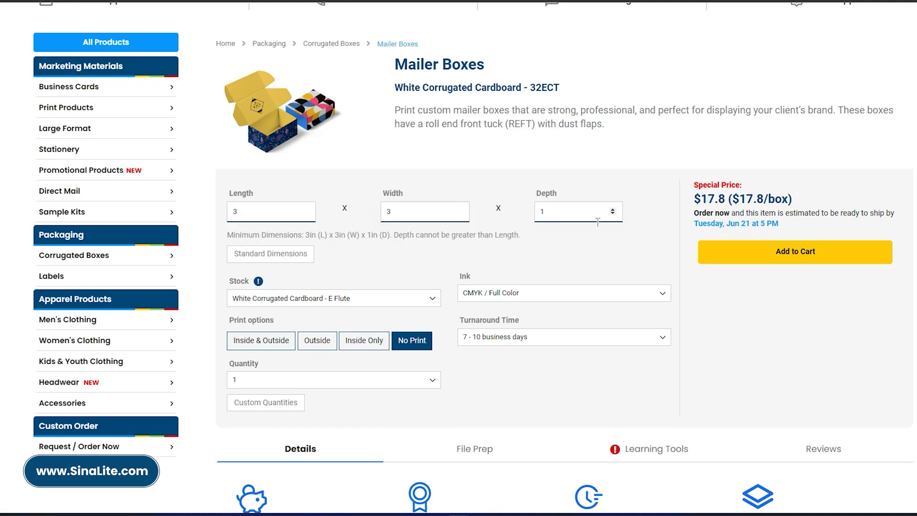
pyautogui.click(313, 257)
pyautogui.click(301, 296)
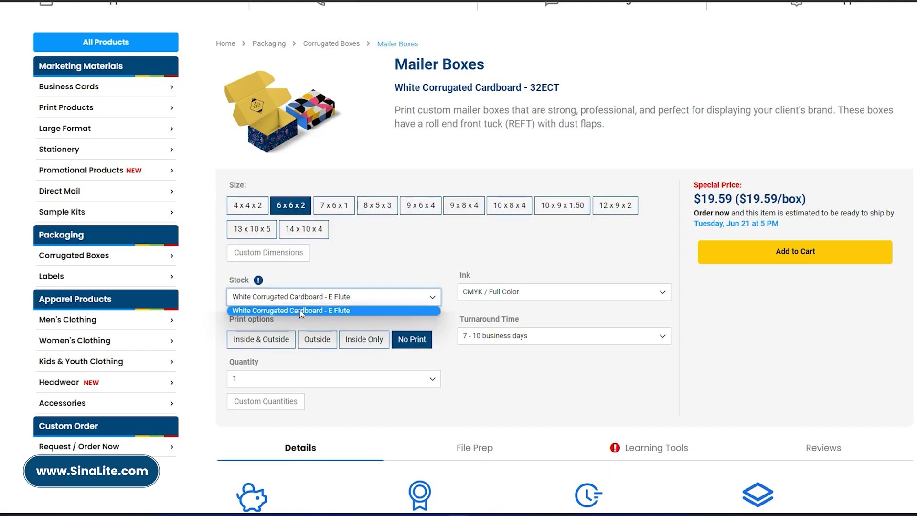
pyautogui.click(558, 294)
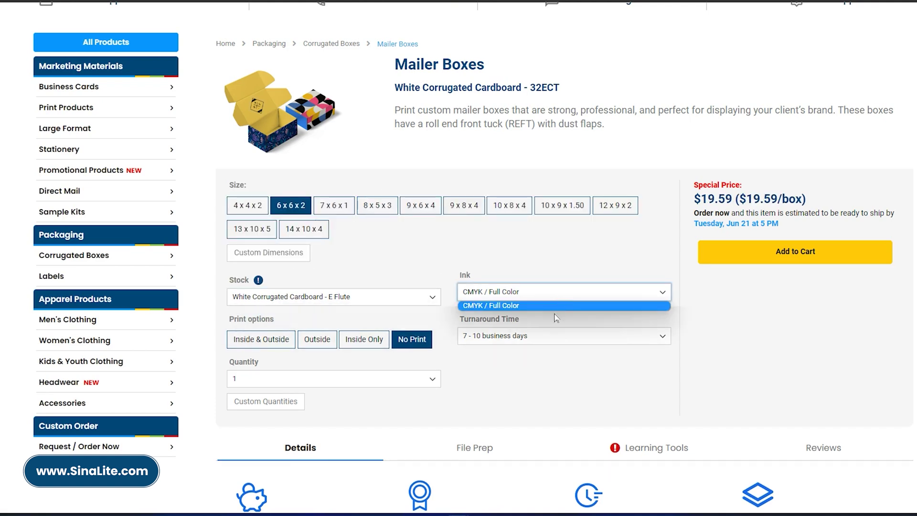
pyautogui.click(351, 326)
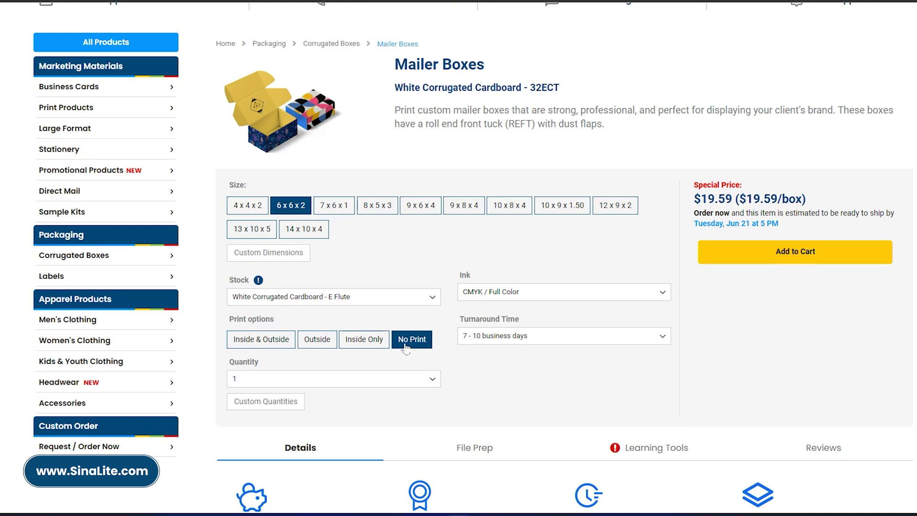
# Set the print option to No Print and the quantity to 10
pyautogui.click(261, 341)
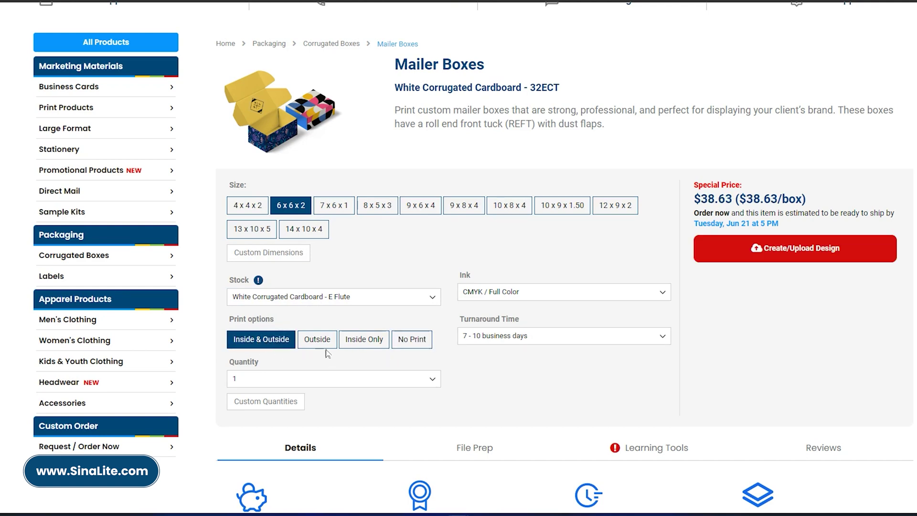
pyautogui.click(324, 342)
pyautogui.click(360, 349)
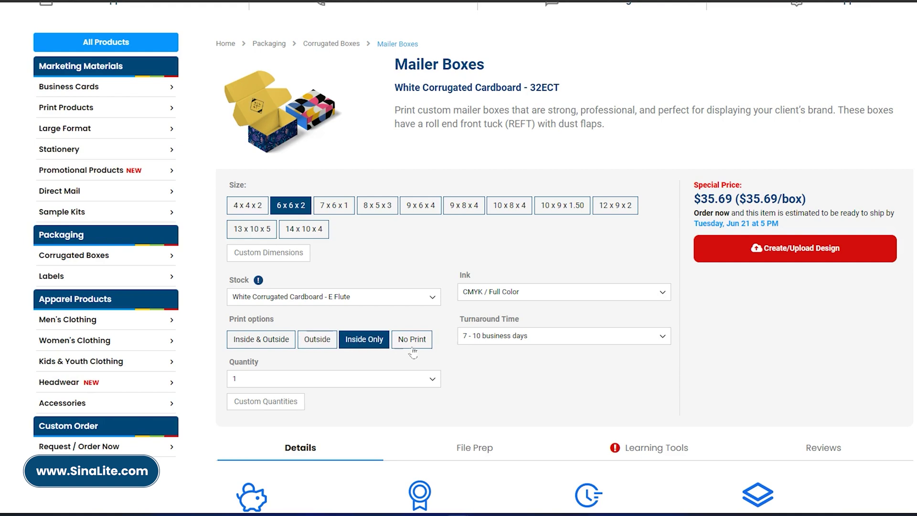
pyautogui.click(422, 348)
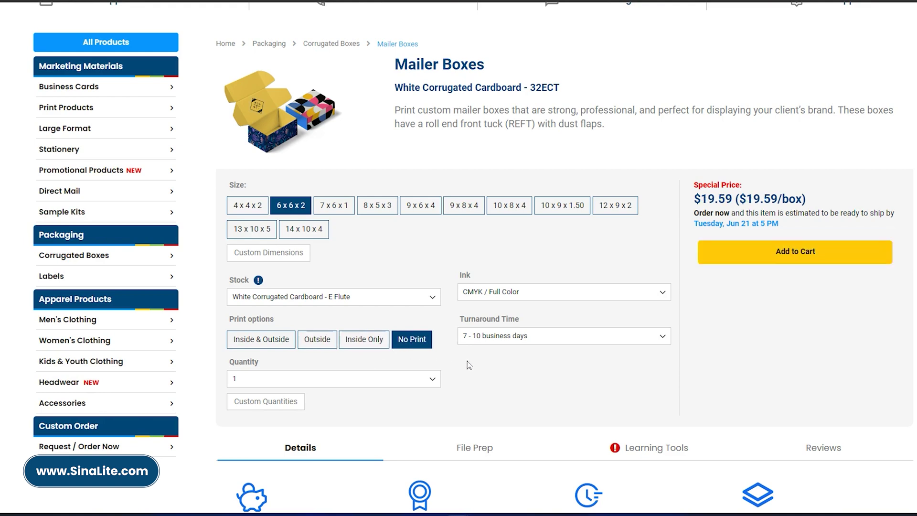
pyautogui.click(395, 378)
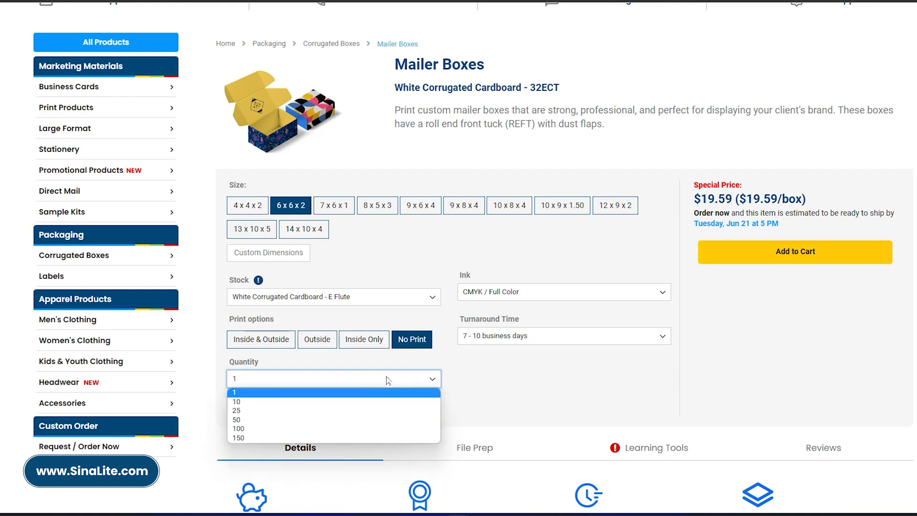
pyautogui.click(363, 404)
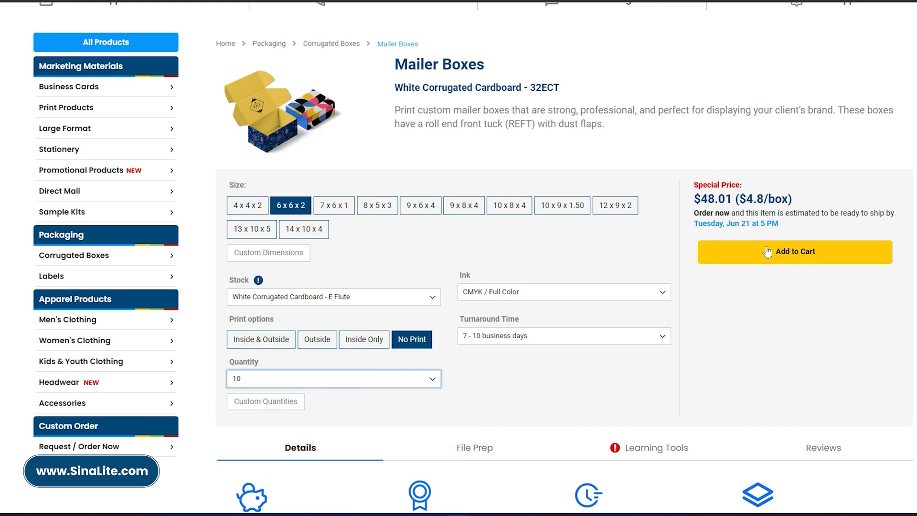
pyautogui.scroll(-2, 712, 360)
pyautogui.scroll(-3, 712, 361)
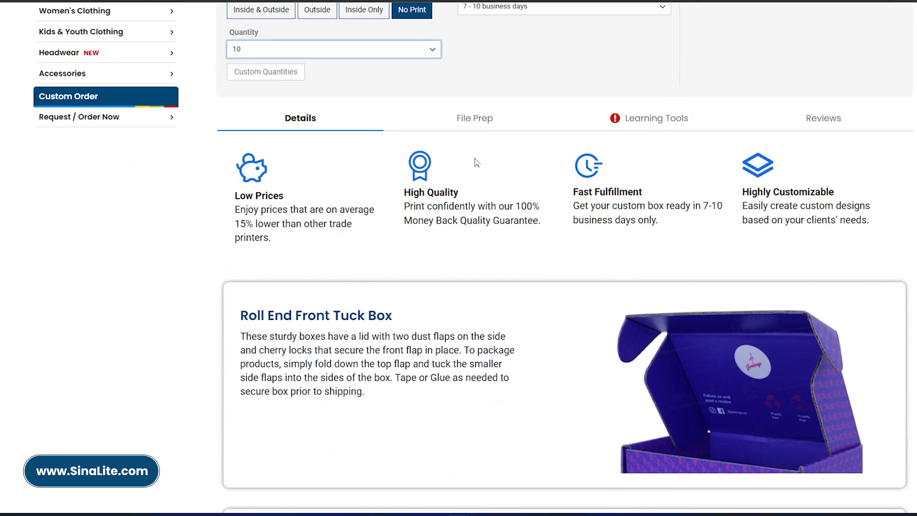
# Show the File Prep tab with the printing guidelines and tips
pyautogui.click(476, 127)
pyautogui.scroll(-3, 487, 235)
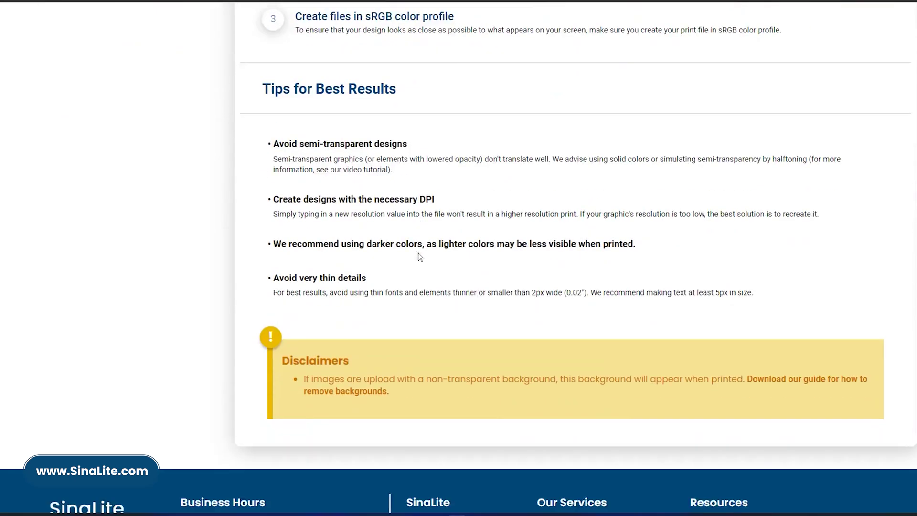
pyautogui.scroll(-2, 421, 256)
pyautogui.scroll(2, 424, 263)
pyautogui.scroll(2, 423, 262)
pyautogui.scroll(2, 424, 260)
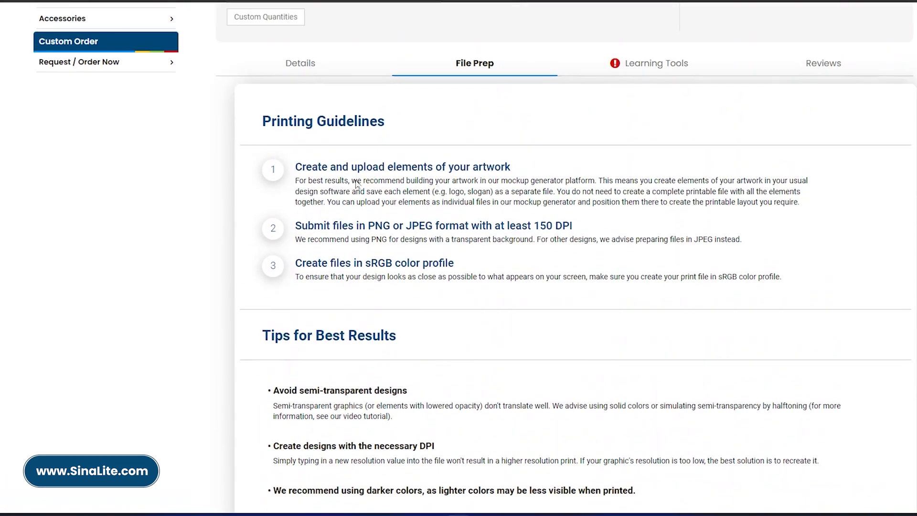
pyautogui.scroll(1, 573, 338)
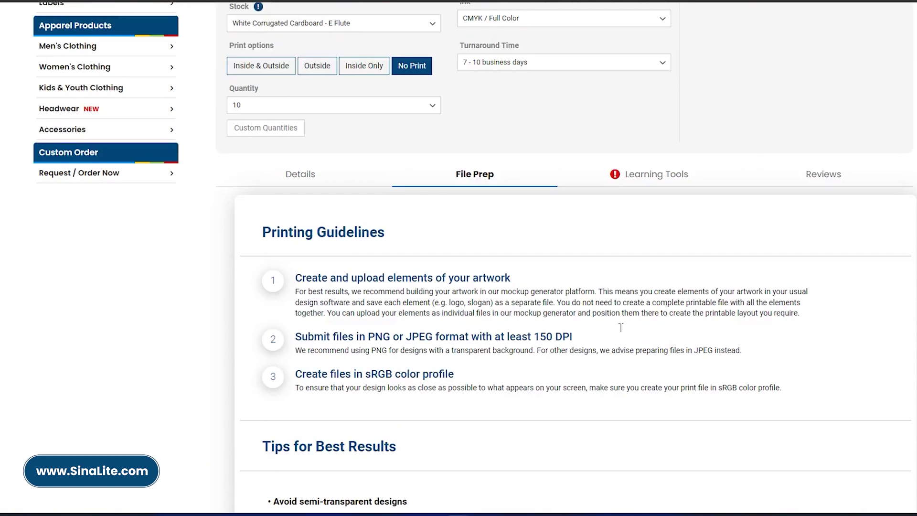
pyautogui.scroll(2, 621, 324)
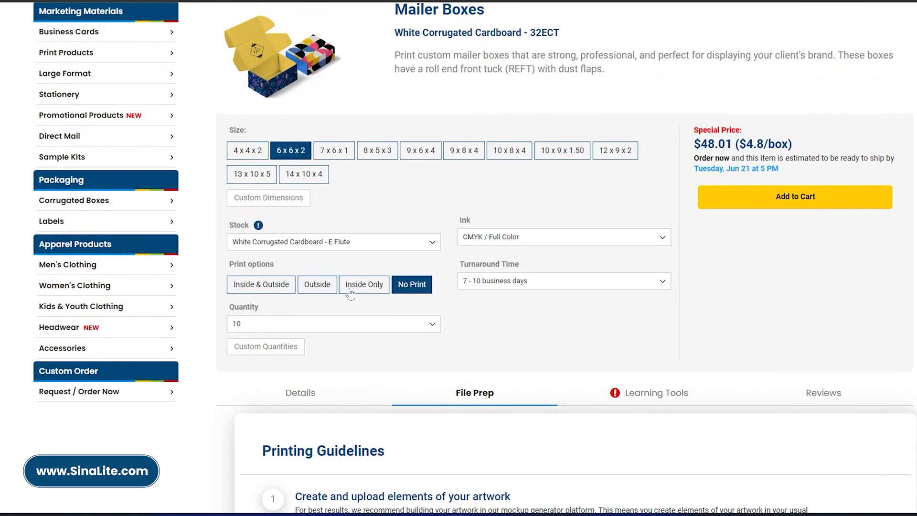
# Select Inside & Outside printing and launch the Create/Upload Design tool
pyautogui.click(266, 290)
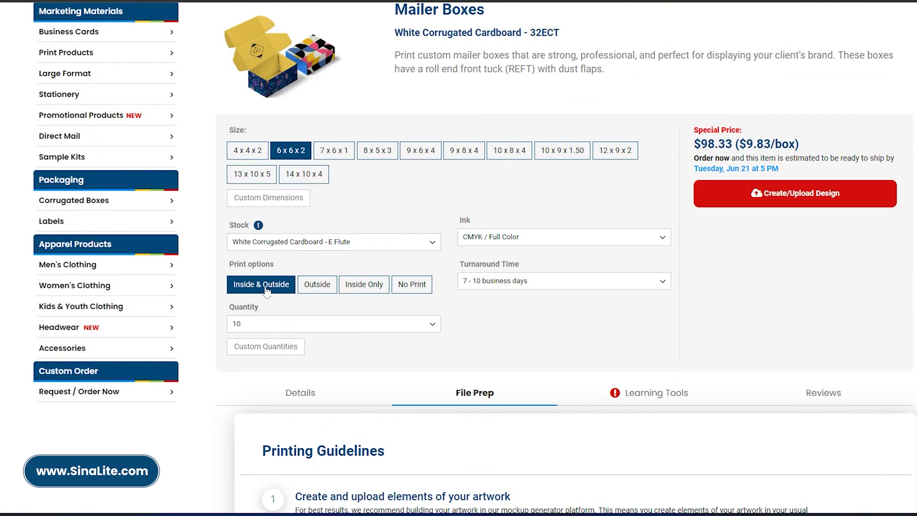
pyautogui.click(830, 206)
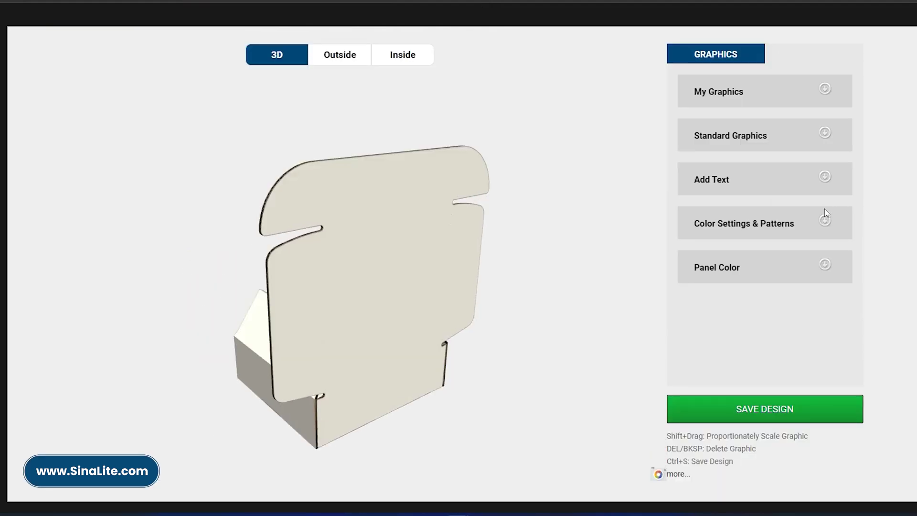
# Place the uploaded flower graphic on the outside centre panel and move it lower
pyautogui.click(764, 96)
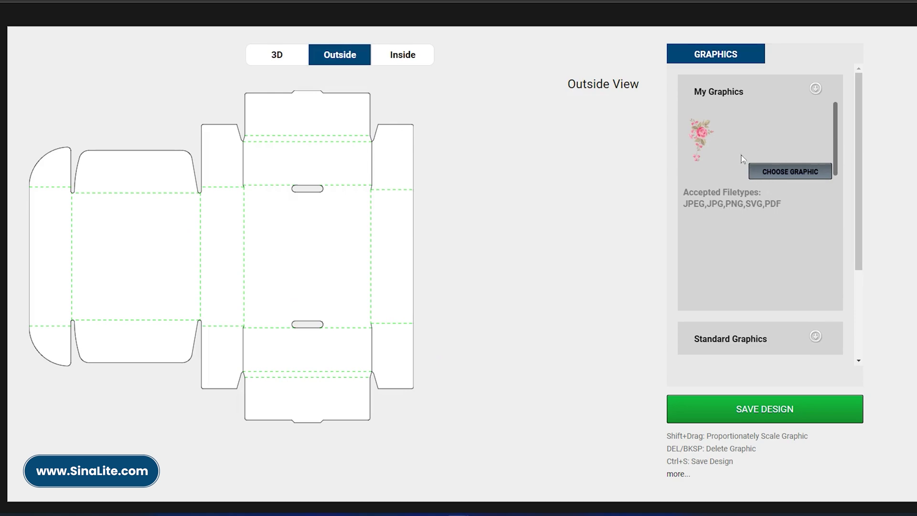
pyautogui.click(779, 176)
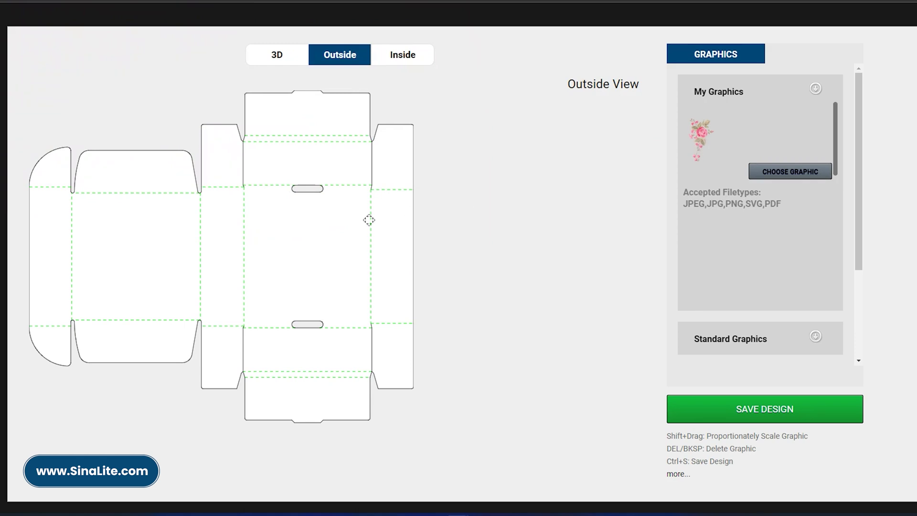
pyautogui.moveTo(369, 220); pyautogui.dragTo(316, 245)
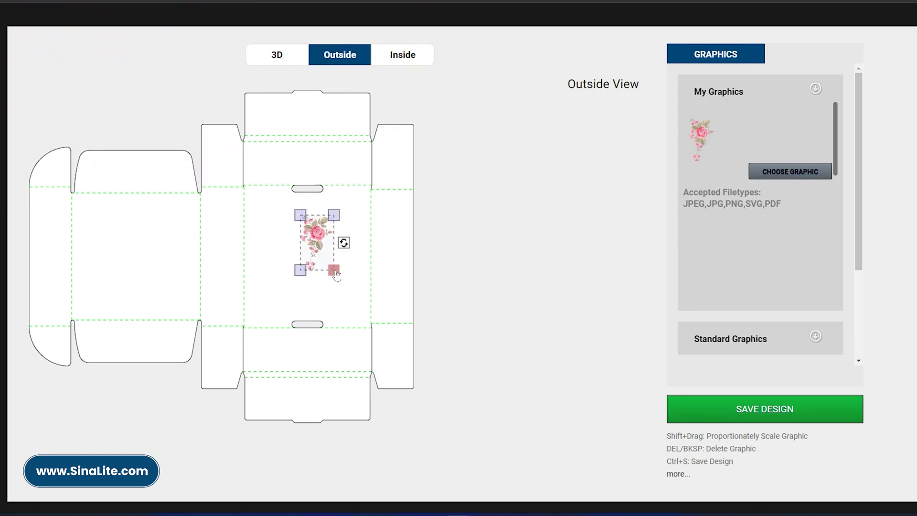
pyautogui.moveTo(326, 254); pyautogui.dragTo(316, 271)
pyautogui.rightClick(302, 241)
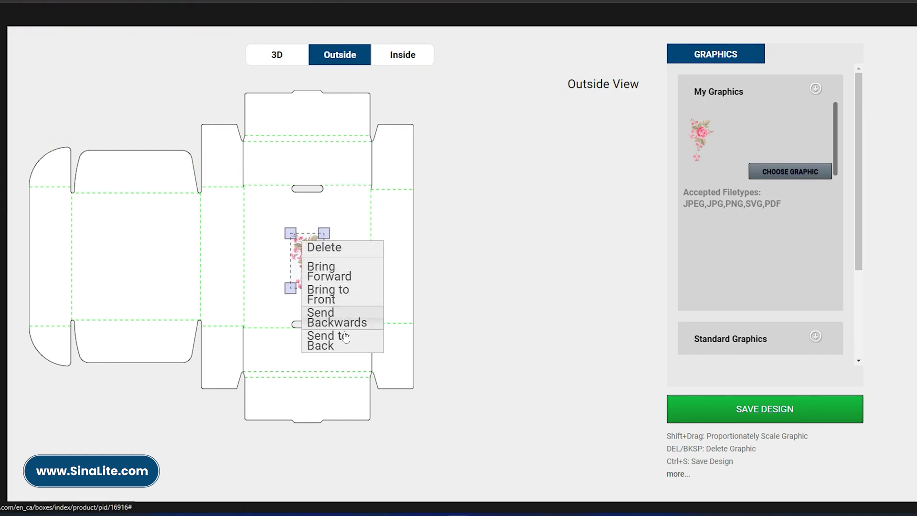
# Enlarge the flower graphic, rotate it about 30°, then delete it
pyautogui.click(422, 236)
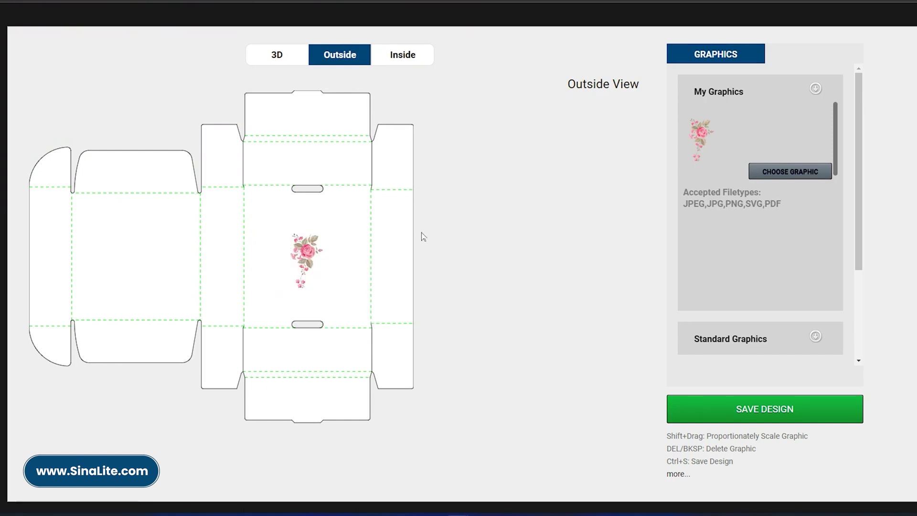
pyautogui.click(306, 264)
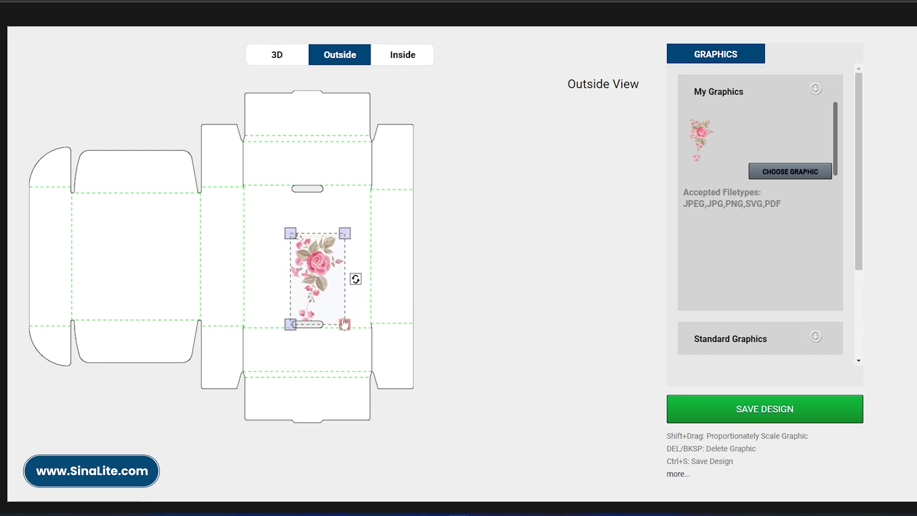
pyautogui.moveTo(325, 289); pyautogui.dragTo(340, 319)
pyautogui.moveTo(350, 277)
pyautogui.mouseDown()
pyautogui.moveTo(350, 223)
pyautogui.moveTo(371, 280)
pyautogui.mouseUp()
pyautogui.press('Delete')
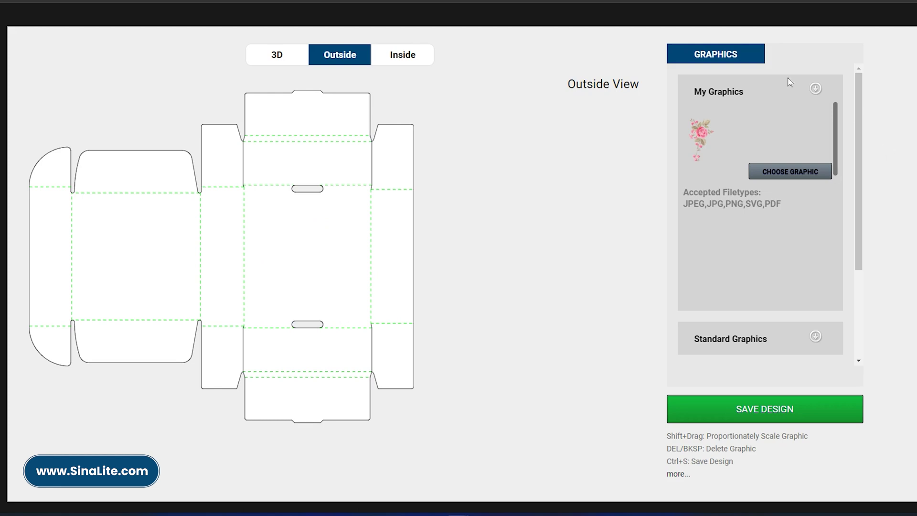
# Browse the standard graphic categories and add editable text to the box
pyautogui.click(785, 97)
pyautogui.click(757, 136)
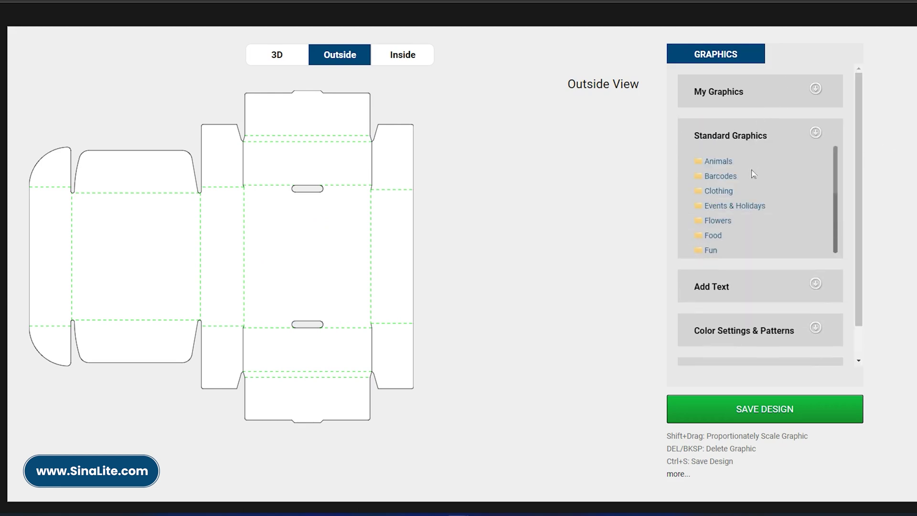
pyautogui.scroll(-3, 735, 215)
pyautogui.scroll(-1, 734, 239)
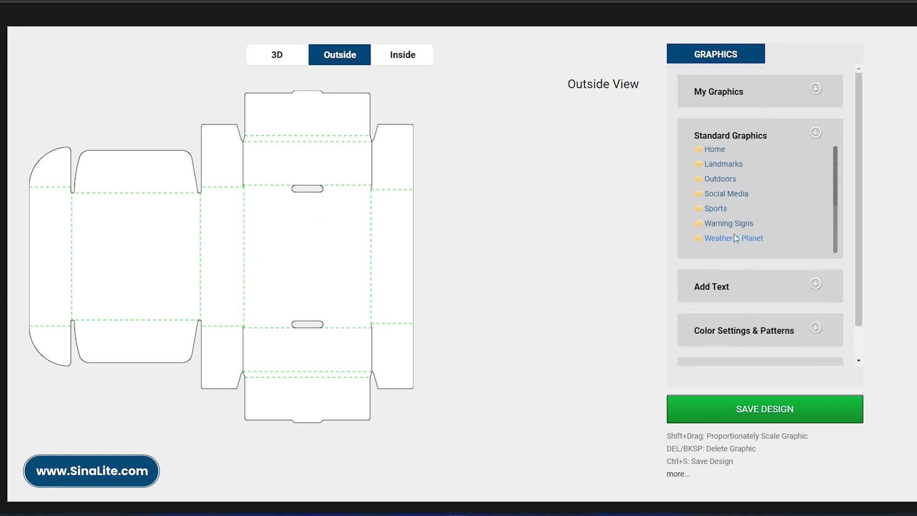
pyautogui.click(738, 286)
pyautogui.write('Hello')
pyautogui.click(734, 213)
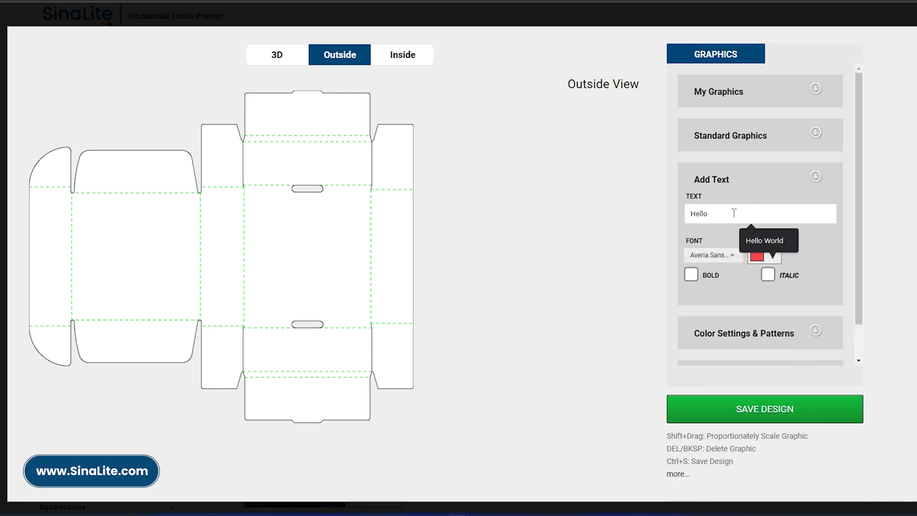
pyautogui.write(' world')
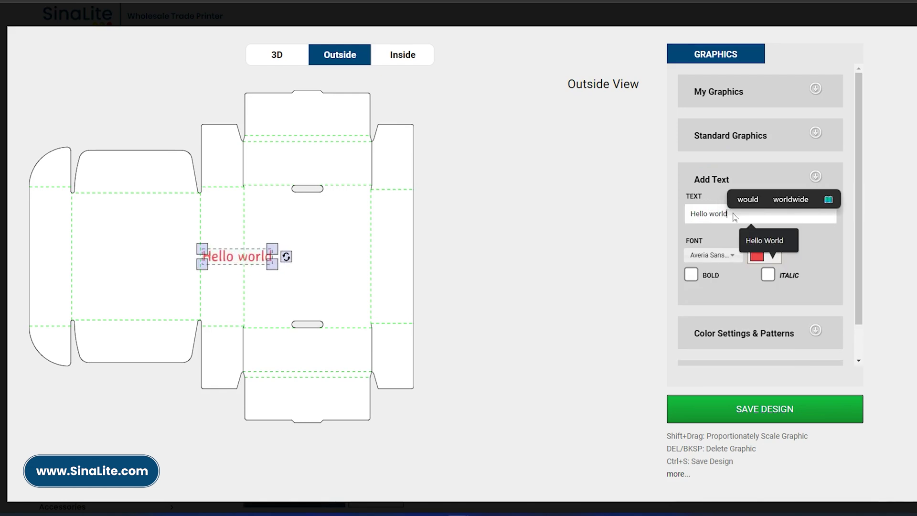
# Restyle the Hello world text with an Alegreya font, new colour and larger size, then delete it
pyautogui.click(713, 254)
pyautogui.click(717, 288)
pyautogui.click(764, 254)
pyautogui.click(804, 417)
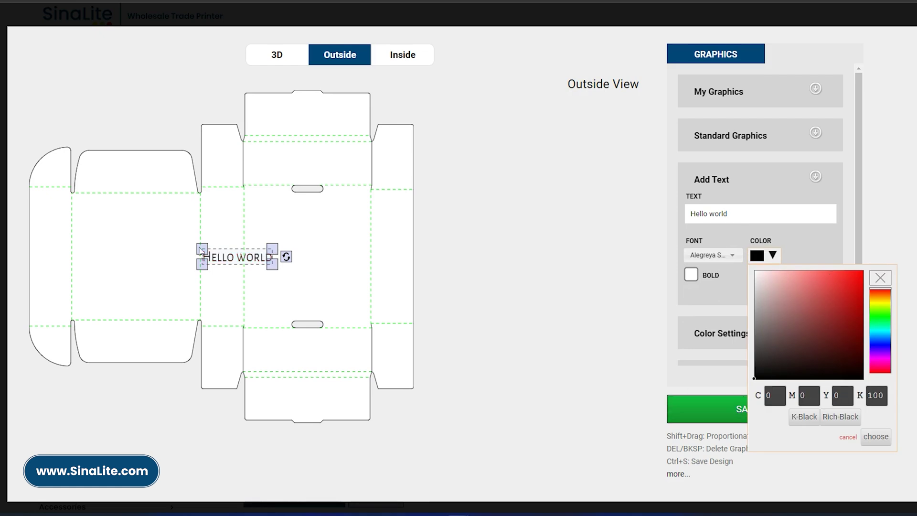
pyautogui.moveTo(273, 263)
pyautogui.mouseDown()
pyautogui.moveTo(299, 286)
pyautogui.moveTo(337, 287)
pyautogui.moveTo(309, 258)
pyautogui.mouseUp()
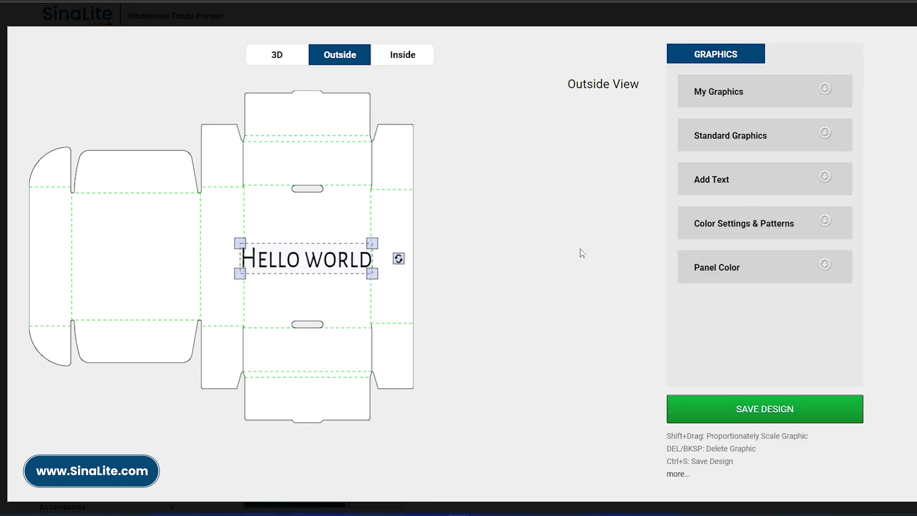
pyautogui.press('Delete')
# Apply the Memphis triangle pattern outside with slight shifts, larger scale and about 44° rotation
pyautogui.click(743, 228)
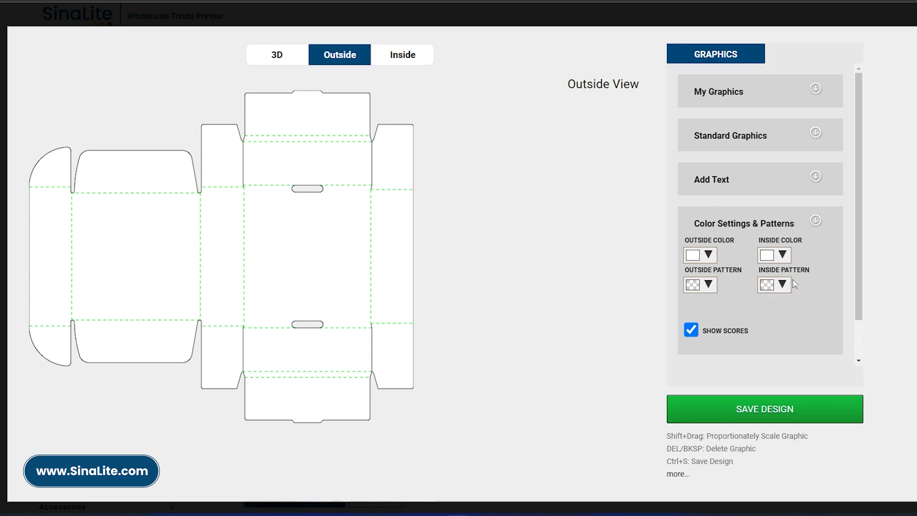
pyautogui.click(708, 284)
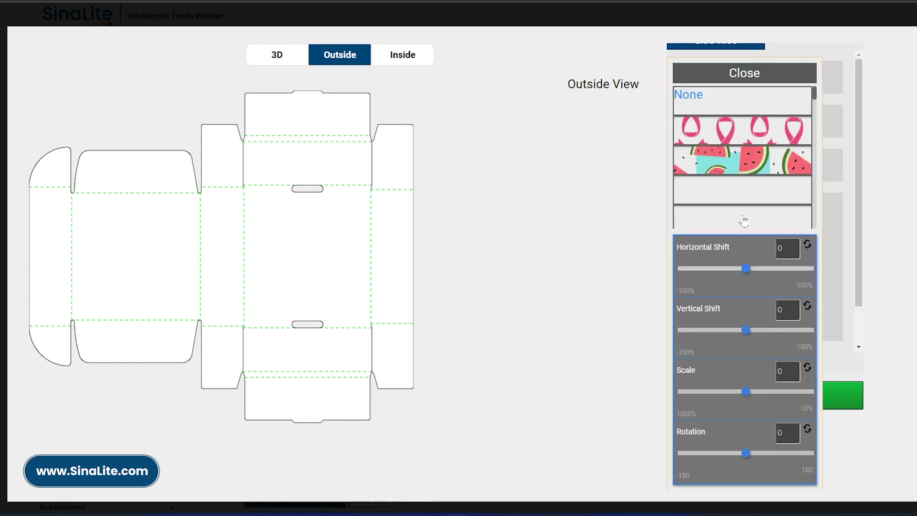
pyautogui.scroll(-3, 742, 168)
pyautogui.click(746, 173)
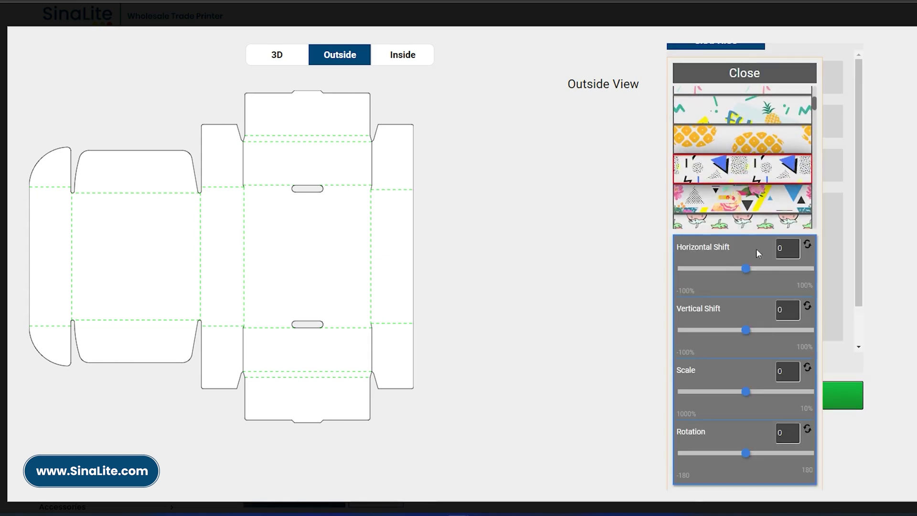
pyautogui.moveTo(743, 273)
pyautogui.mouseDown()
pyautogui.moveTo(770, 269)
pyautogui.moveTo(746, 269)
pyautogui.mouseUp()
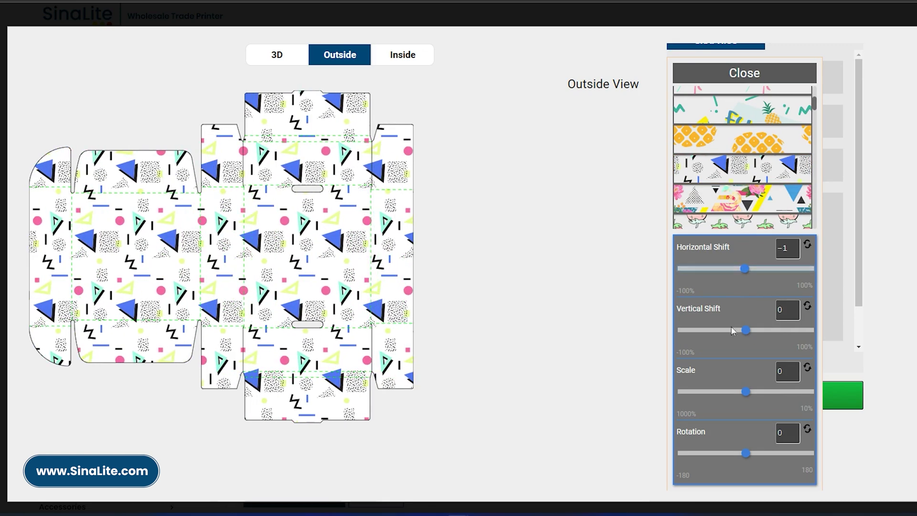
pyautogui.click(747, 332)
pyautogui.moveTo(746, 391); pyautogui.dragTo(749, 409)
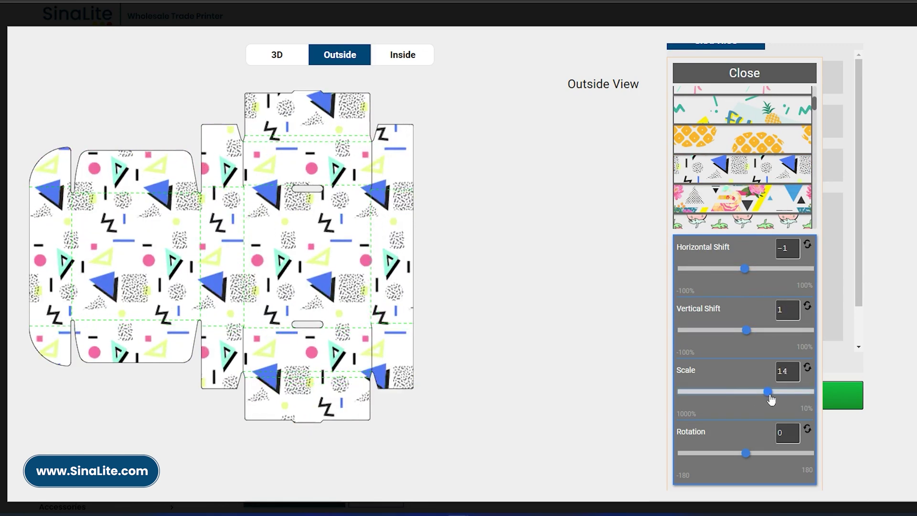
pyautogui.moveTo(747, 453); pyautogui.dragTo(761, 453)
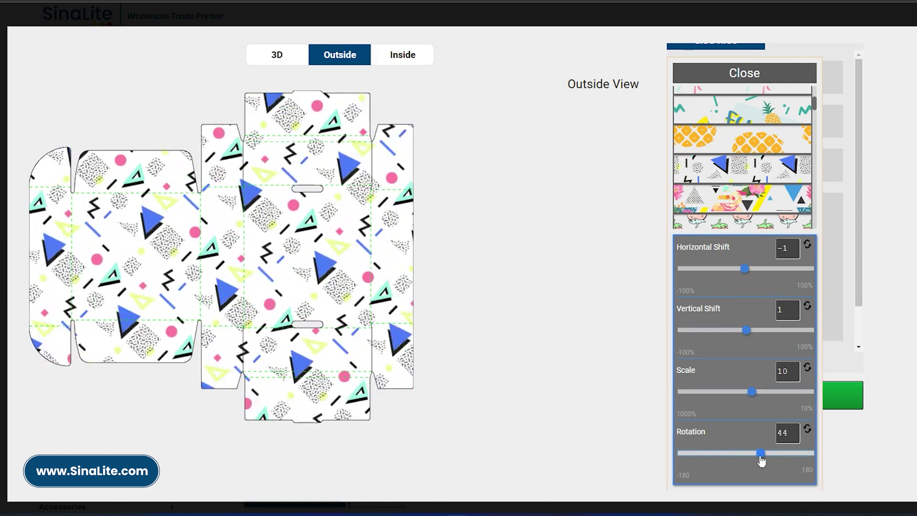
pyautogui.click(776, 75)
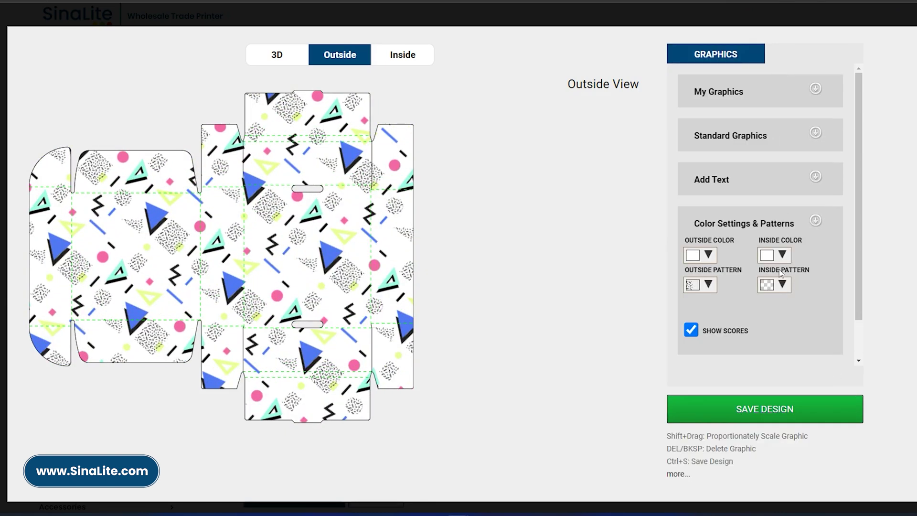
# Pick red as the panel fill colour in Panel Color settings
pyautogui.click(750, 223)
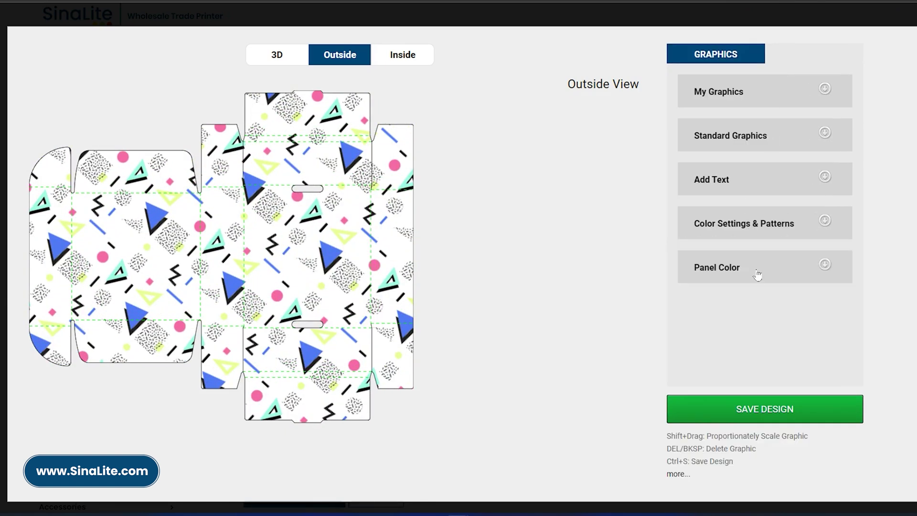
pyautogui.click(758, 272)
pyautogui.click(709, 303)
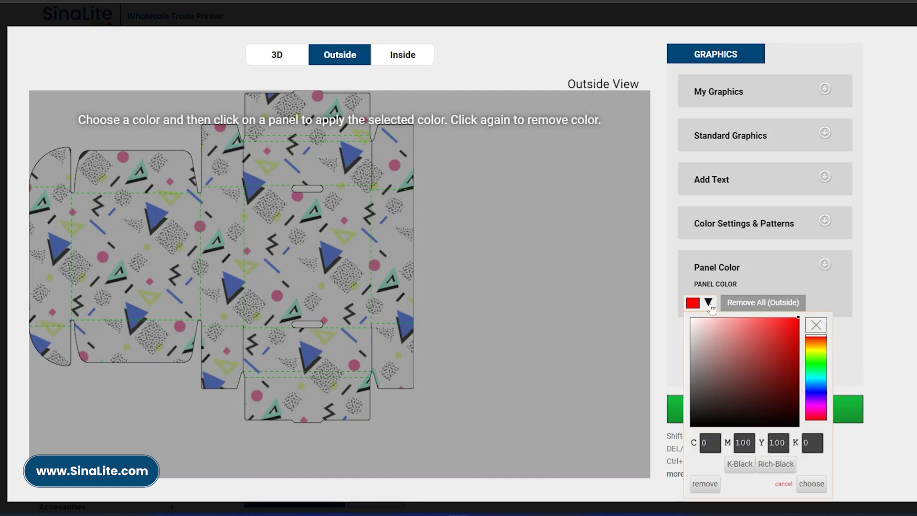
pyautogui.click(775, 348)
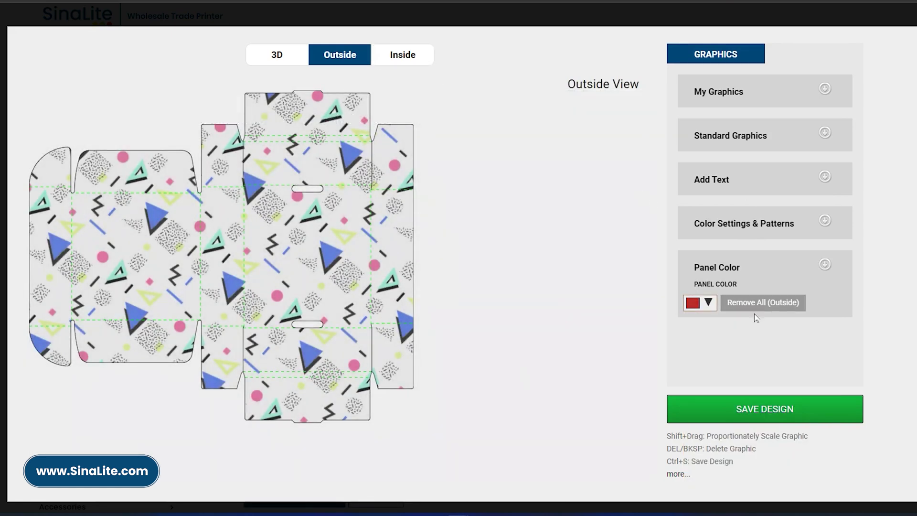
# Fill six inside panels and flaps red, then remove all inside fills
pyautogui.click(392, 55)
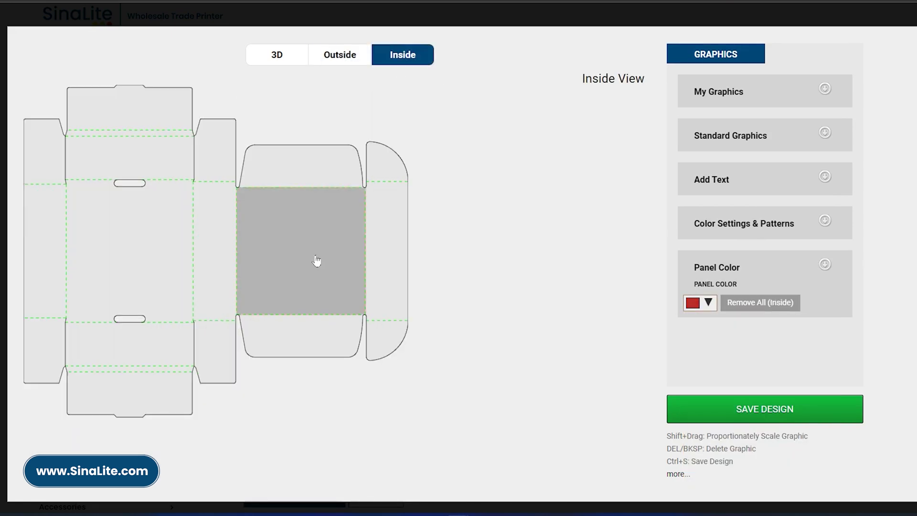
pyautogui.click(317, 260)
pyautogui.click(379, 237)
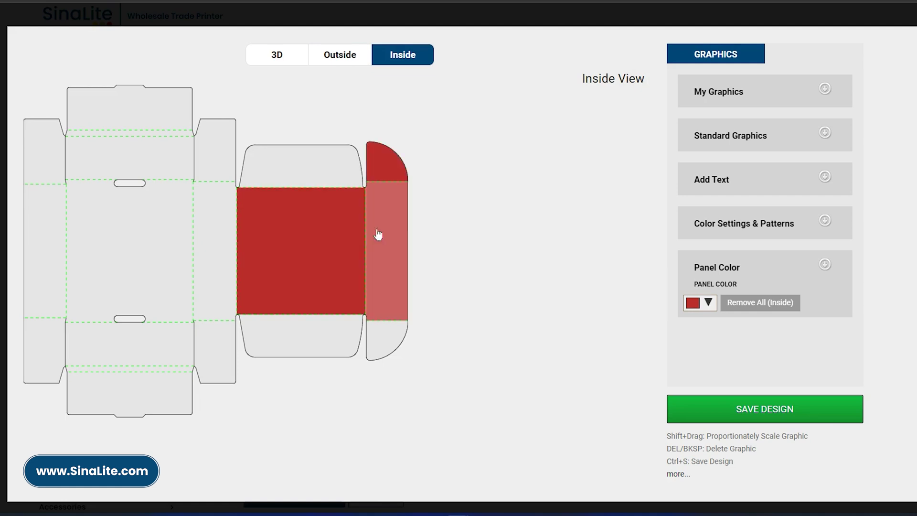
pyautogui.click(387, 348)
pyautogui.click(330, 341)
pyautogui.click(334, 179)
pyautogui.click(176, 263)
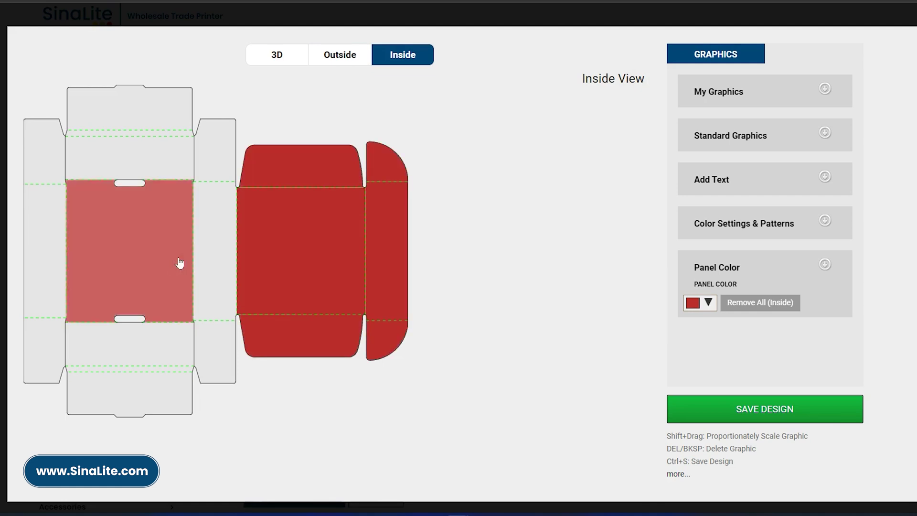
pyautogui.click(764, 310)
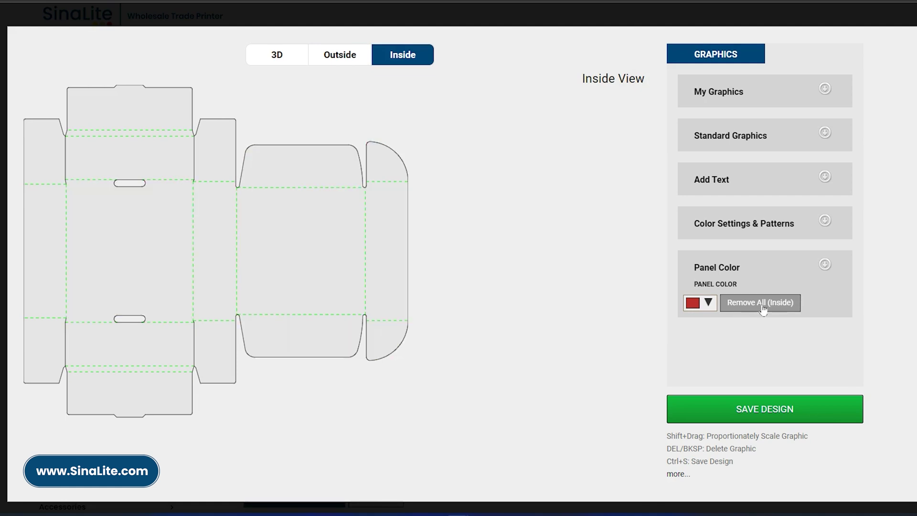
pyautogui.click(753, 264)
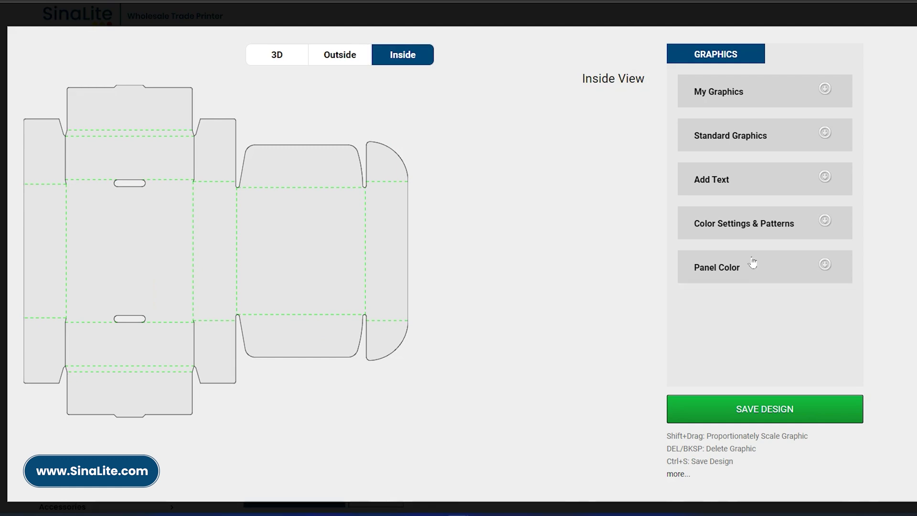
pyautogui.click(273, 62)
pyautogui.click(342, 57)
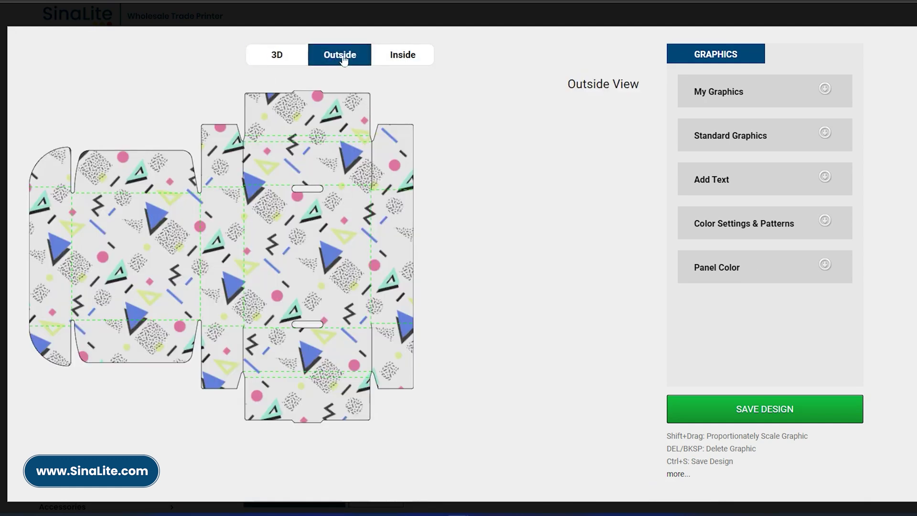
pyautogui.click(407, 64)
pyautogui.click(278, 57)
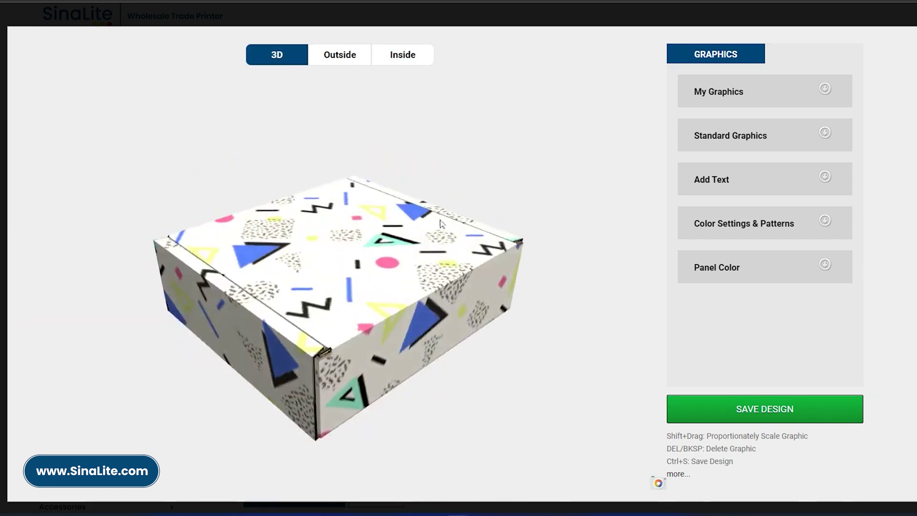
pyautogui.moveTo(316, 325)
pyautogui.mouseDown()
pyautogui.moveTo(334, 319)
pyautogui.moveTo(227, 257)
pyautogui.mouseUp()
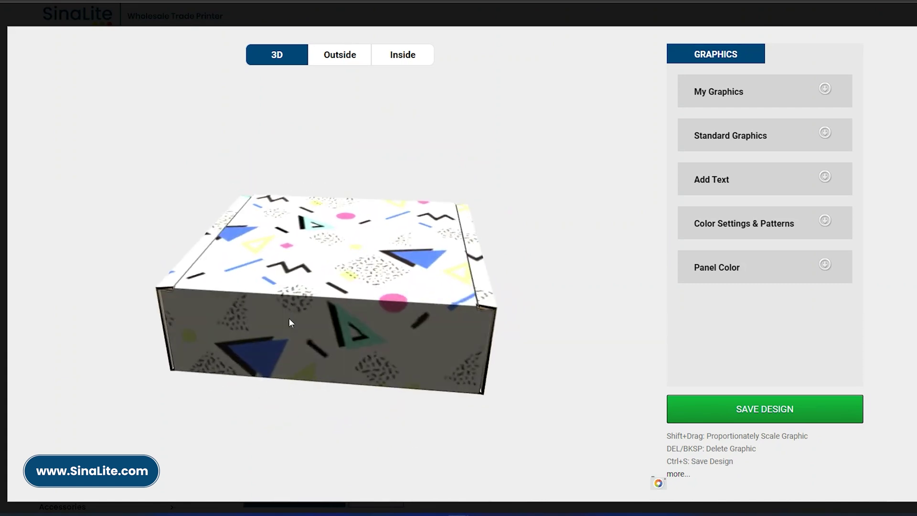
pyautogui.moveTo(226, 257); pyautogui.dragTo(262, 312)
pyautogui.click(346, 57)
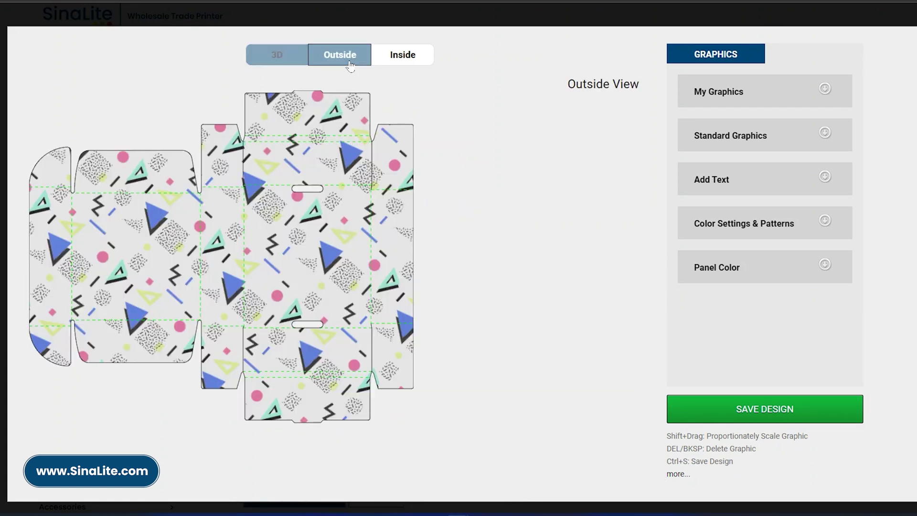
pyautogui.click(404, 61)
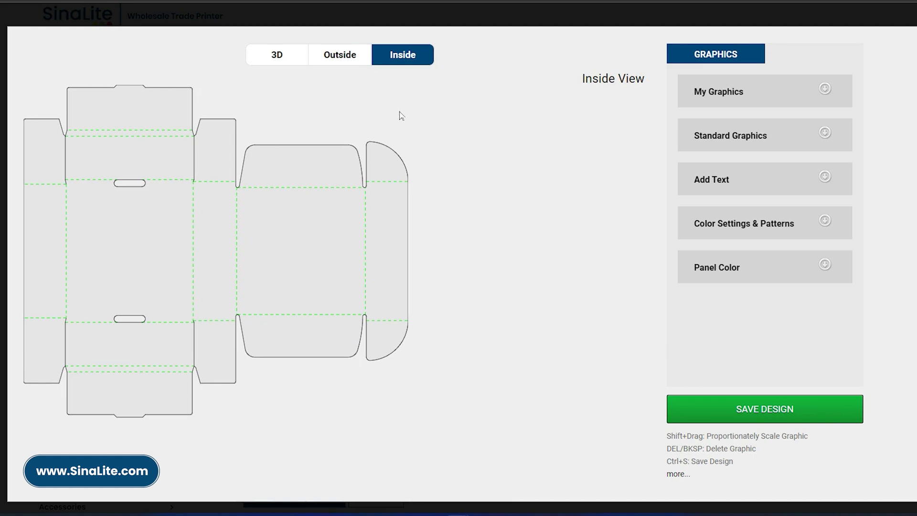
# View the patterned box in 3D, check the controls legend, and save the design
pyautogui.click(298, 64)
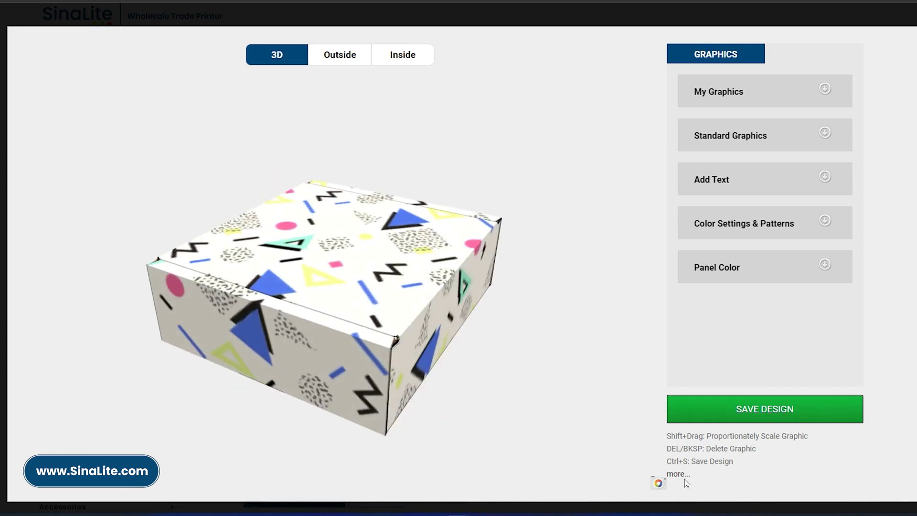
pyautogui.click(684, 480)
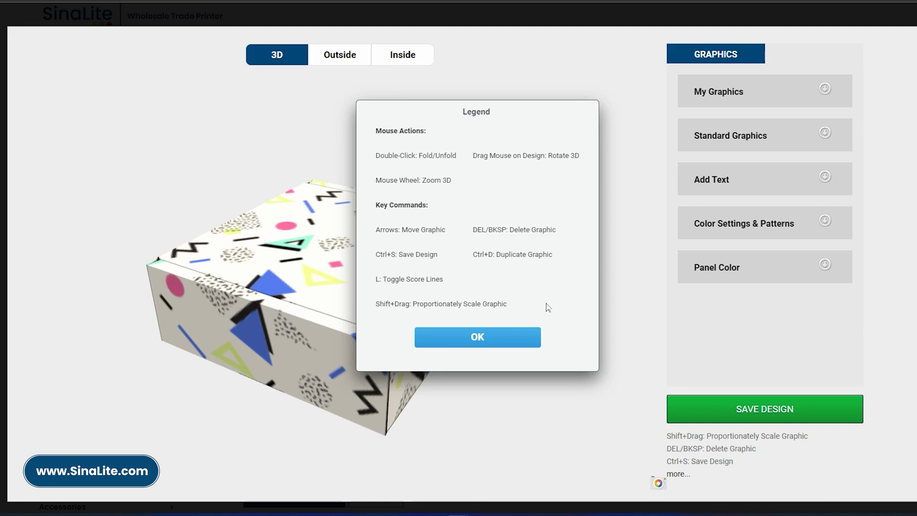
pyautogui.click(516, 343)
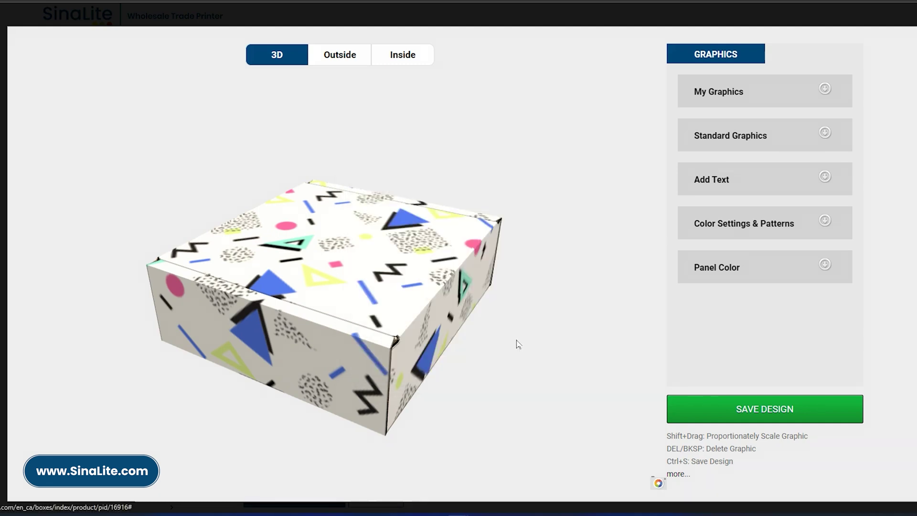
pyautogui.click(712, 407)
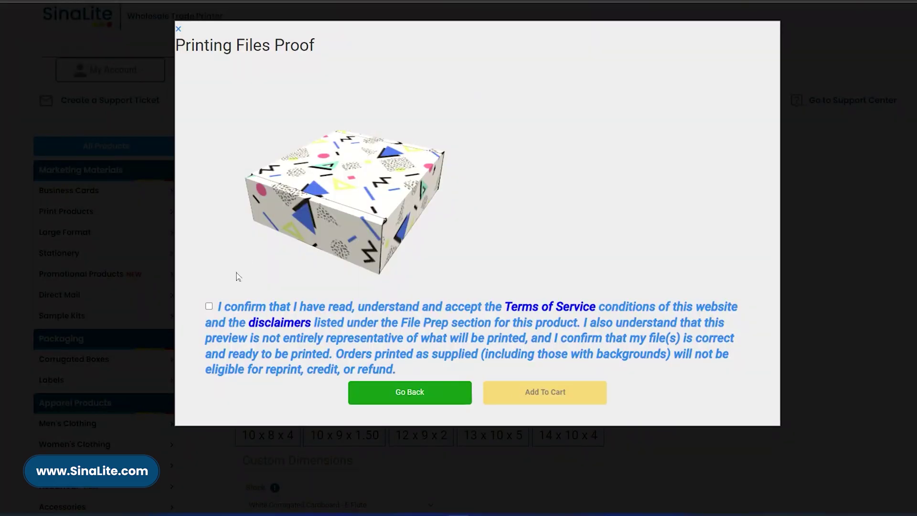
# Accept the proof terms and add the custom 6x6x2 mailer box to the cart
pyautogui.click(210, 307)
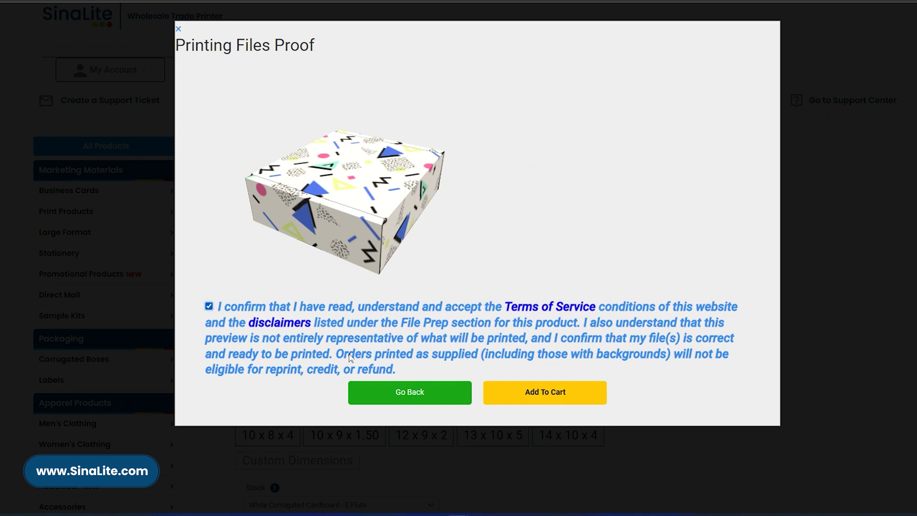
pyautogui.click(521, 397)
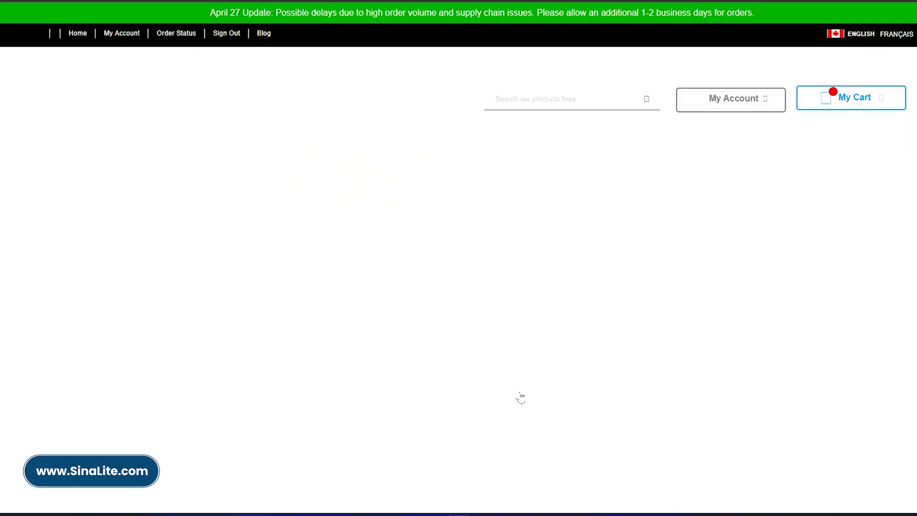